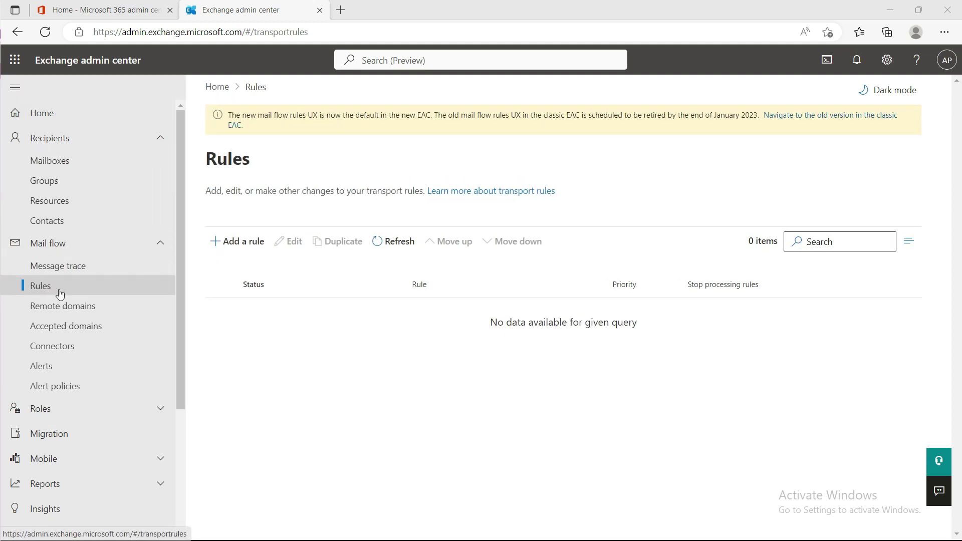
pyautogui.click(237, 242)
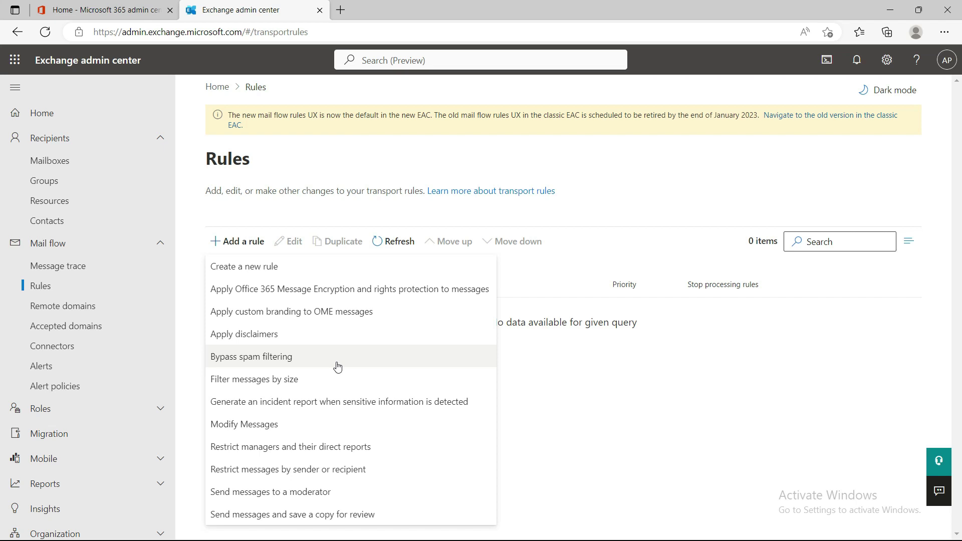
pyautogui.click(511, 371)
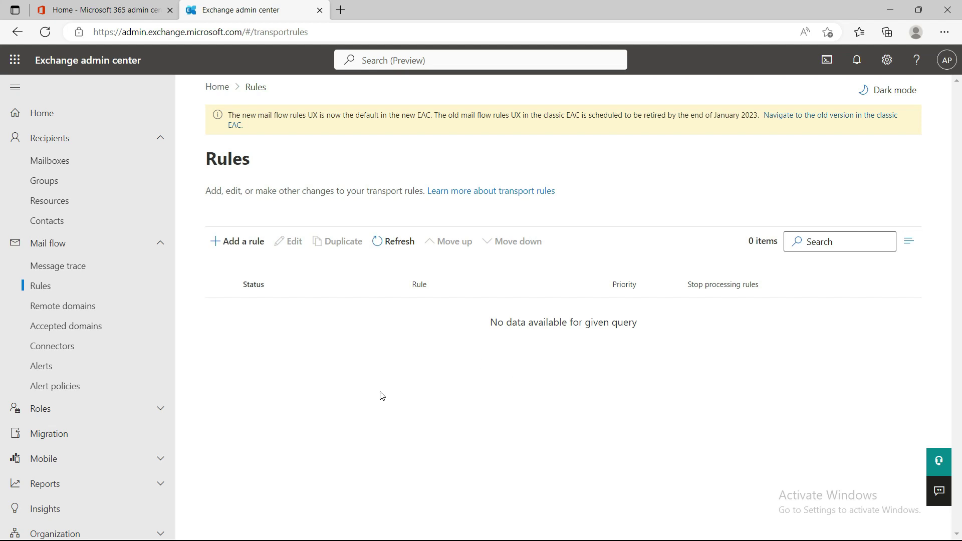
# - Start a new blank mail flow rule and give it its redirect rule name
pyautogui.click(230, 248)
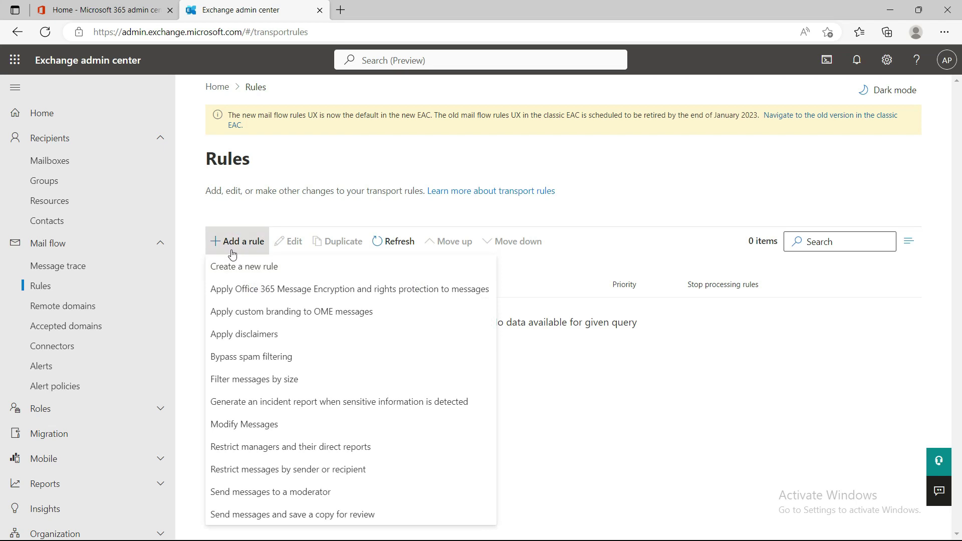
pyautogui.click(250, 268)
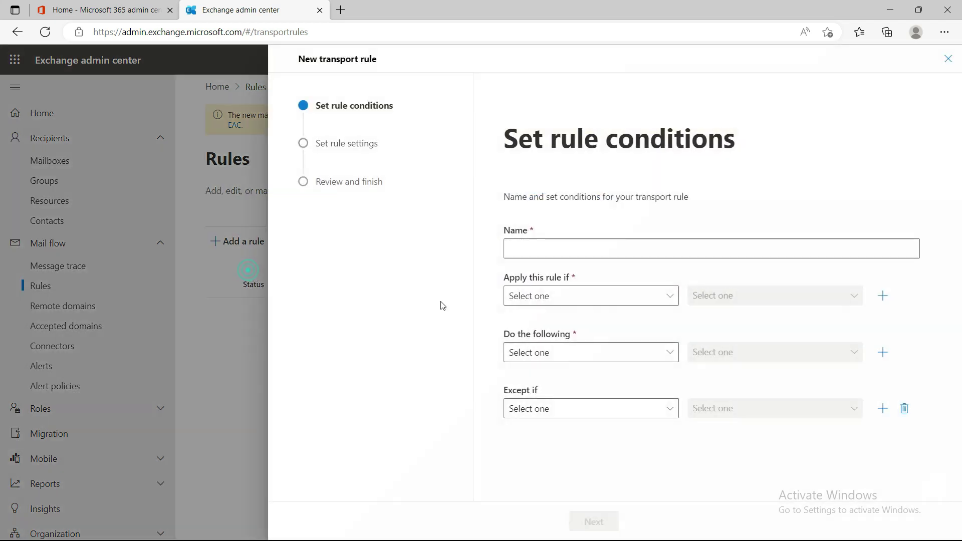
pyautogui.click(545, 246)
pyautogui.press('Down')
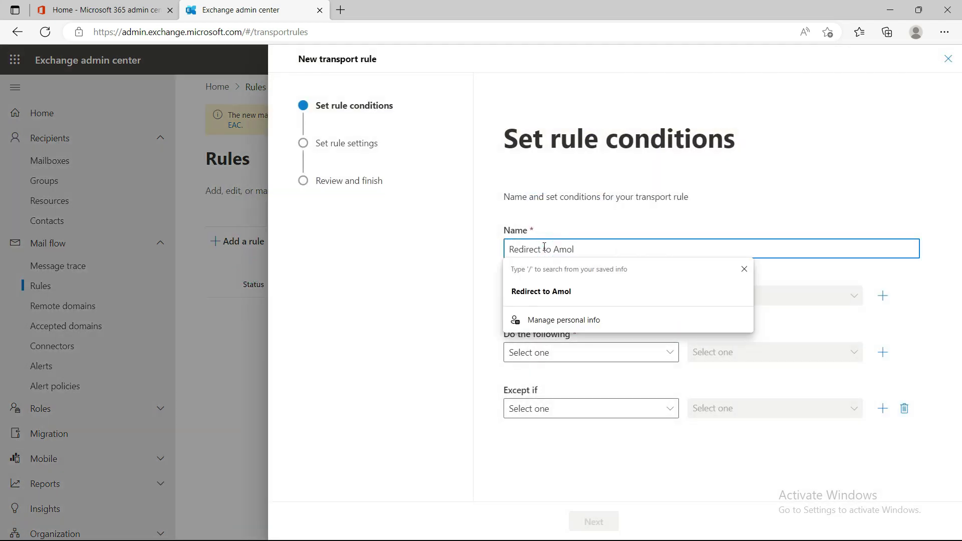
pyautogui.press('Return')
pyautogui.click(646, 207)
# - Apply the rule when the sender is outside the organization, and add an And condition row
pyautogui.click(539, 296)
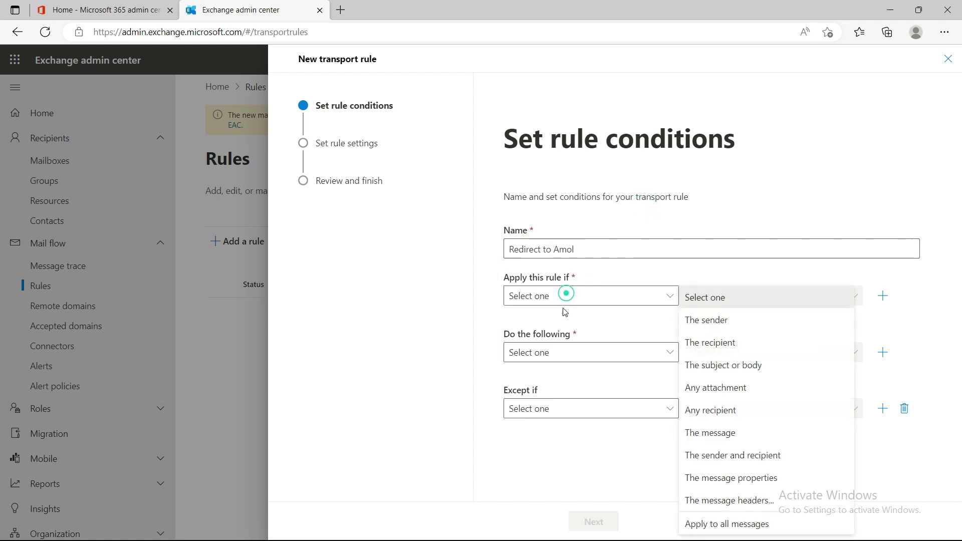
pyautogui.click(714, 322)
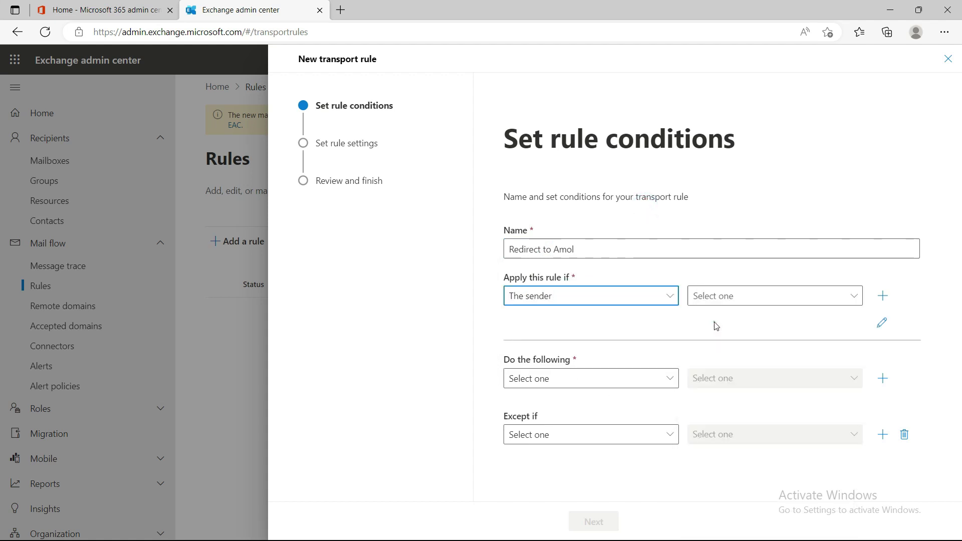
pyautogui.click(740, 301)
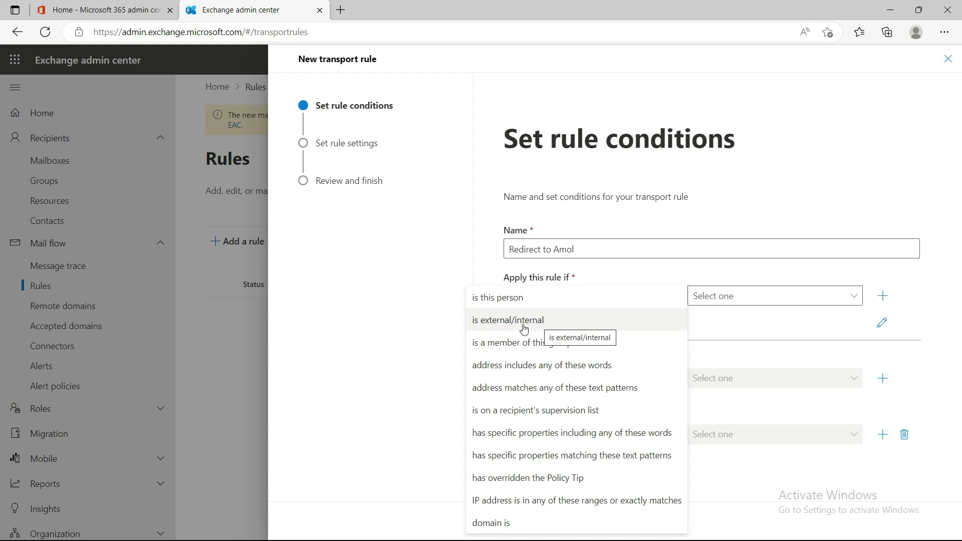
pyautogui.click(524, 321)
pyautogui.click(604, 319)
pyautogui.click(695, 156)
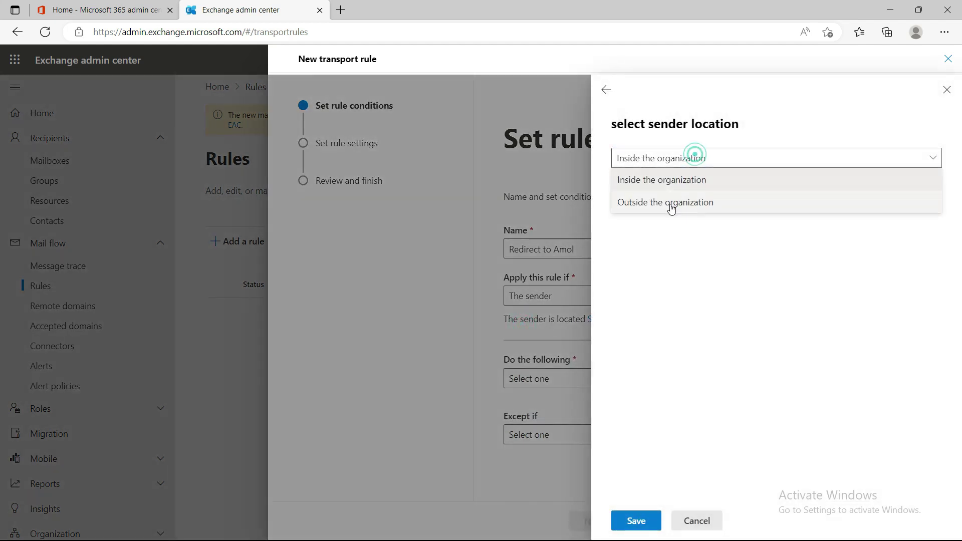
pyautogui.click(672, 204)
pyautogui.click(636, 519)
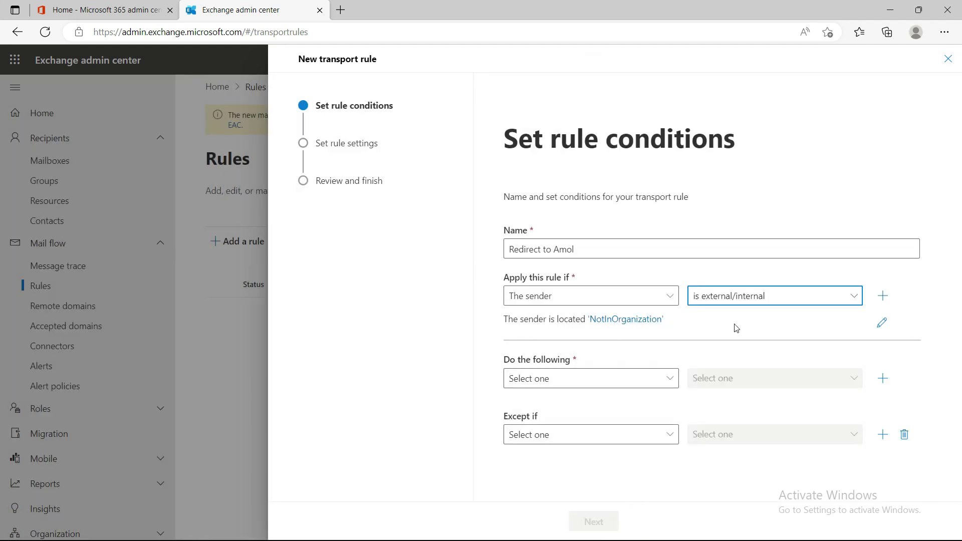
pyautogui.click(883, 296)
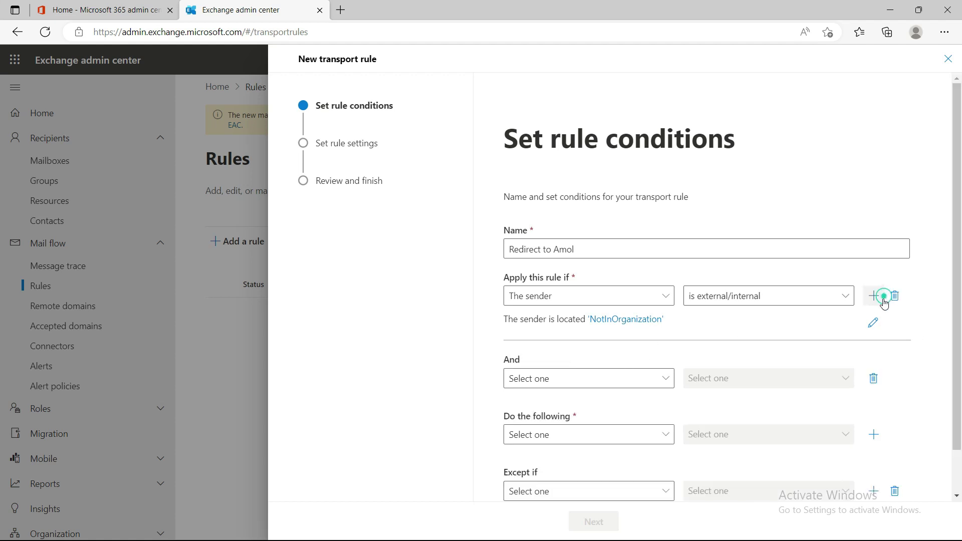
# - Set the And condition to 'The recipient is this person' with Test2 User selected
pyautogui.click(626, 386)
pyautogui.click(554, 210)
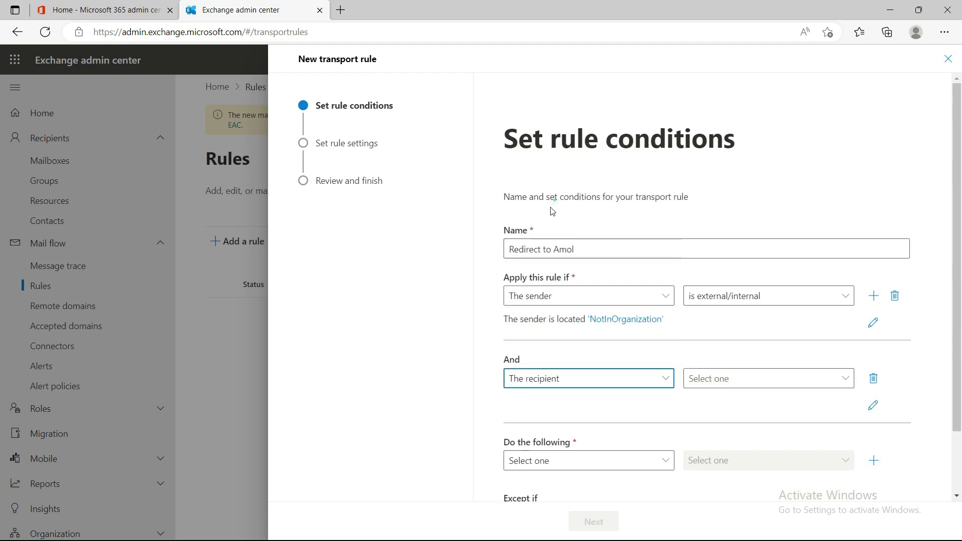
pyautogui.click(754, 379)
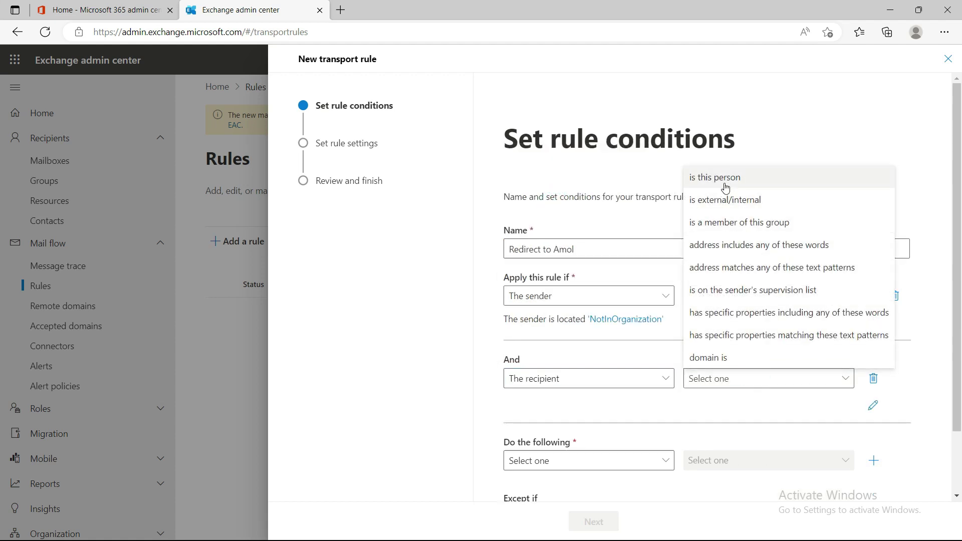
pyautogui.click(725, 184)
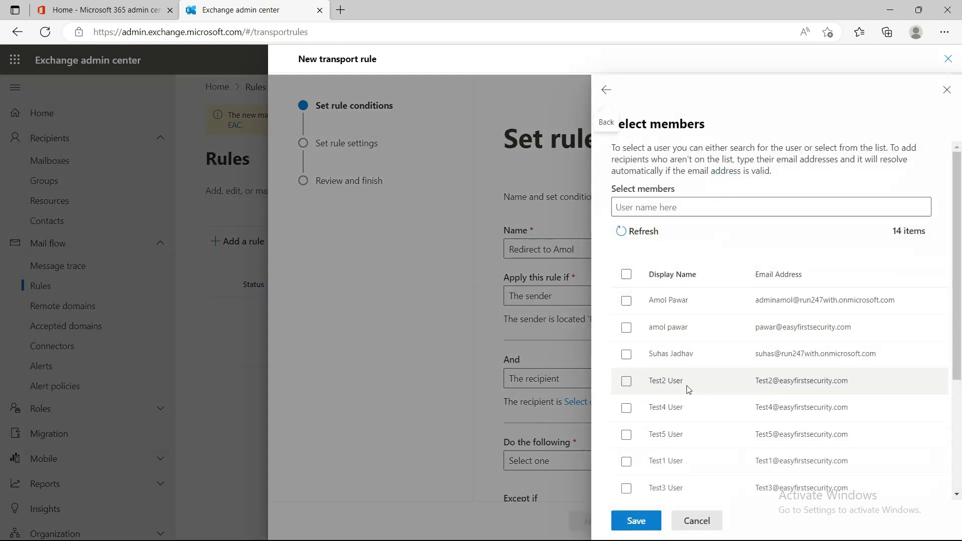
pyautogui.click(627, 382)
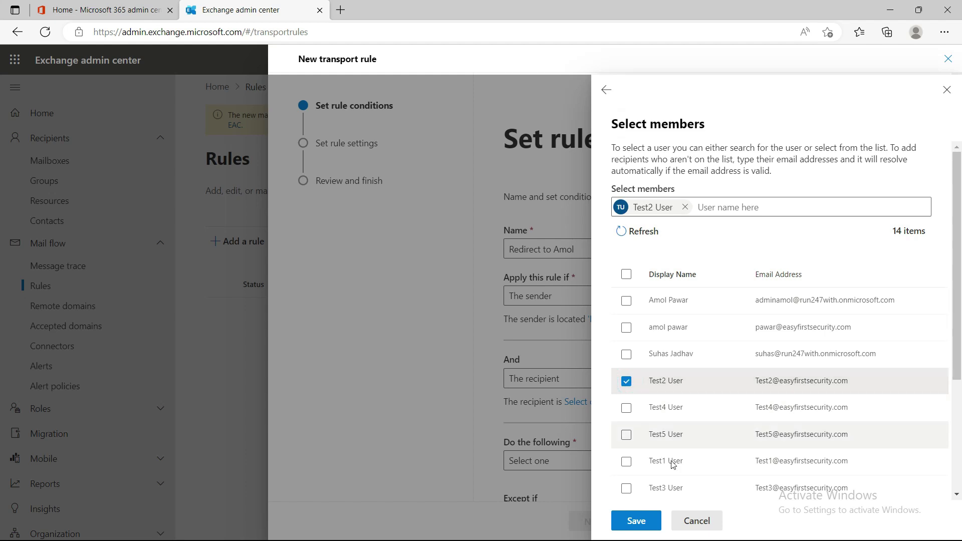
pyautogui.click(642, 527)
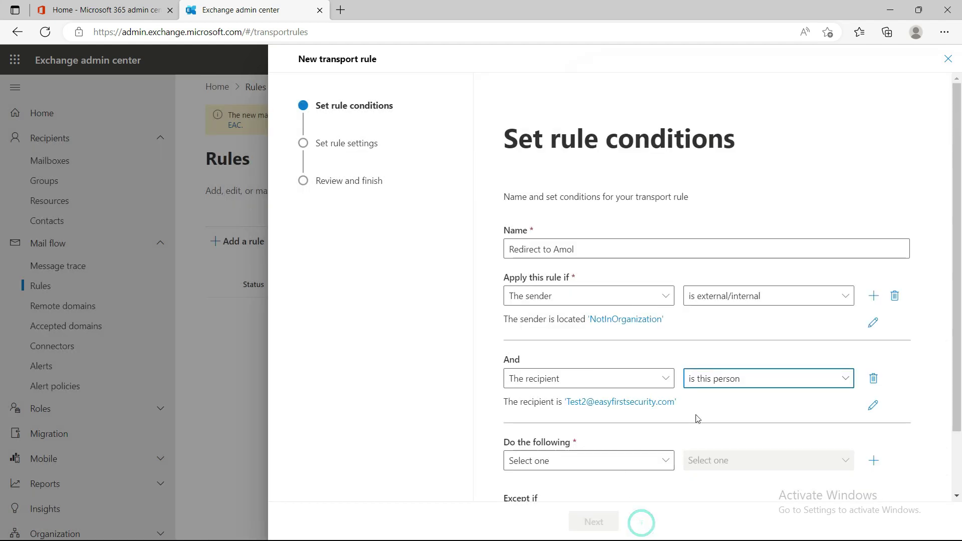
pyautogui.moveTo(677, 404); pyautogui.dragTo(562, 404)
pyautogui.hotkey('ctrl', 'c')
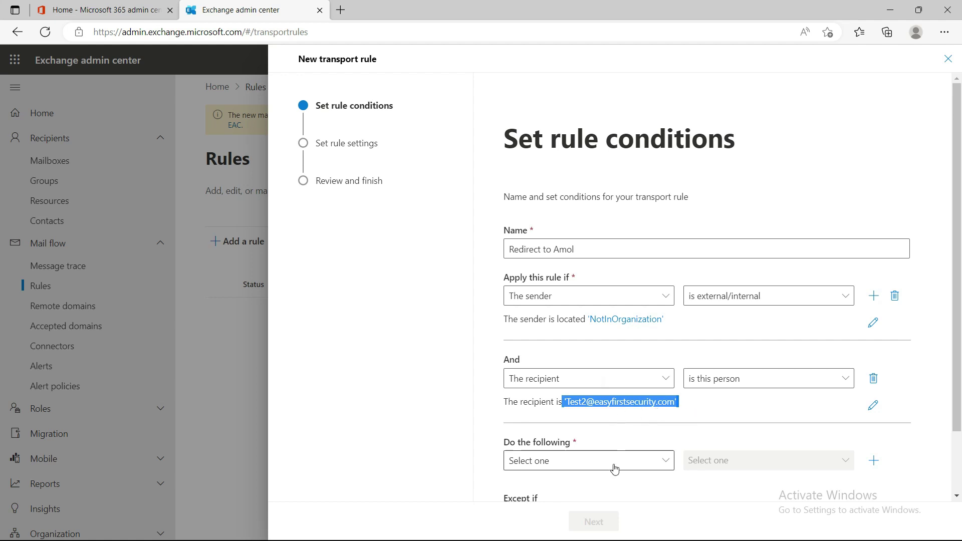
# - Set the action to redirect the message to the chosen user as the recipient
pyautogui.scroll(-1, 612, 460)
pyautogui.click(622, 396)
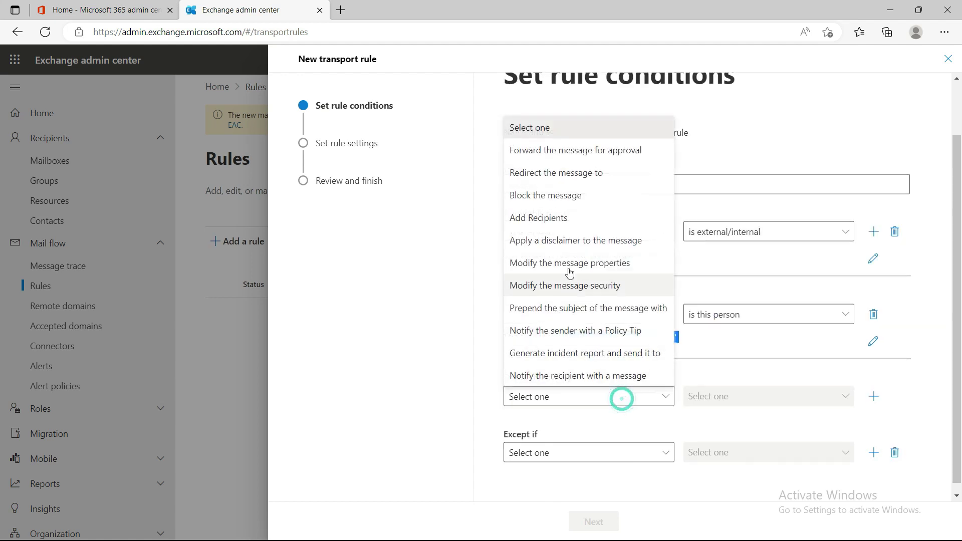
pyautogui.click(548, 173)
pyautogui.click(719, 396)
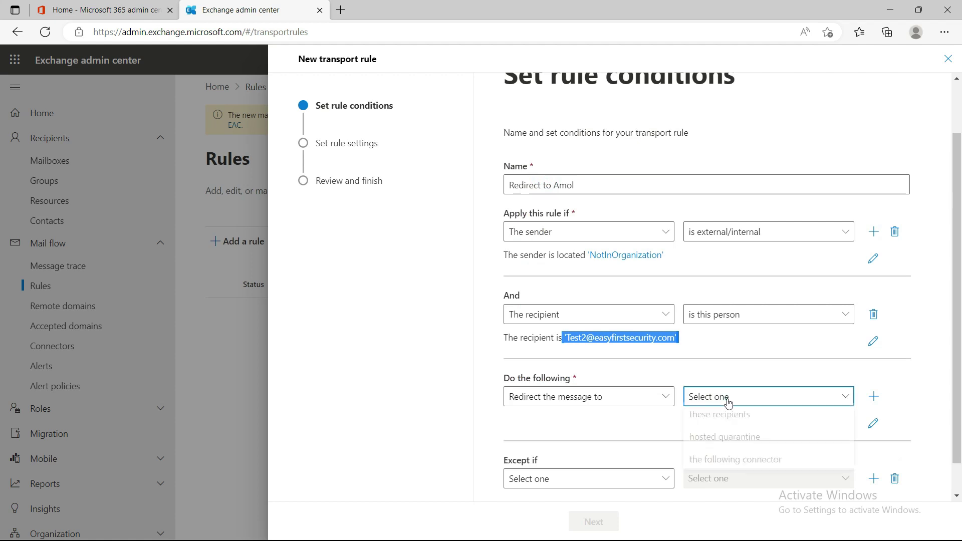
pyautogui.click(754, 425)
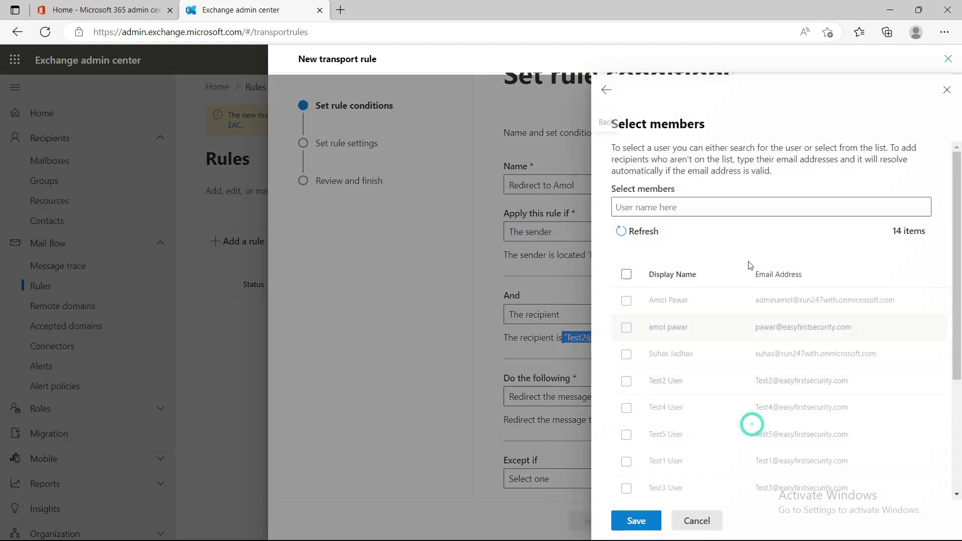
pyautogui.click(627, 328)
pyautogui.click(637, 521)
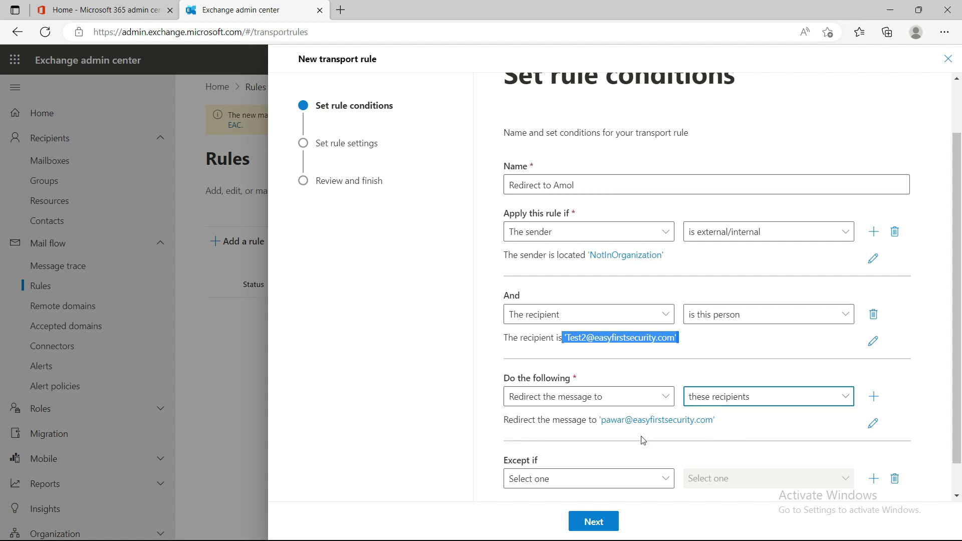
pyautogui.scroll(-2, 677, 439)
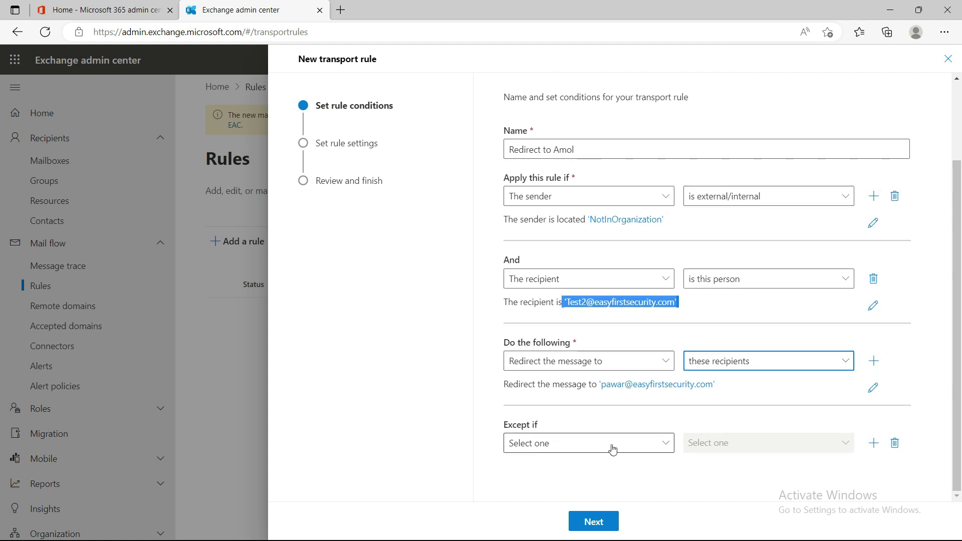
# - Keep the default rule settings, then finish the wizard and return to the Rules list
pyautogui.click(597, 524)
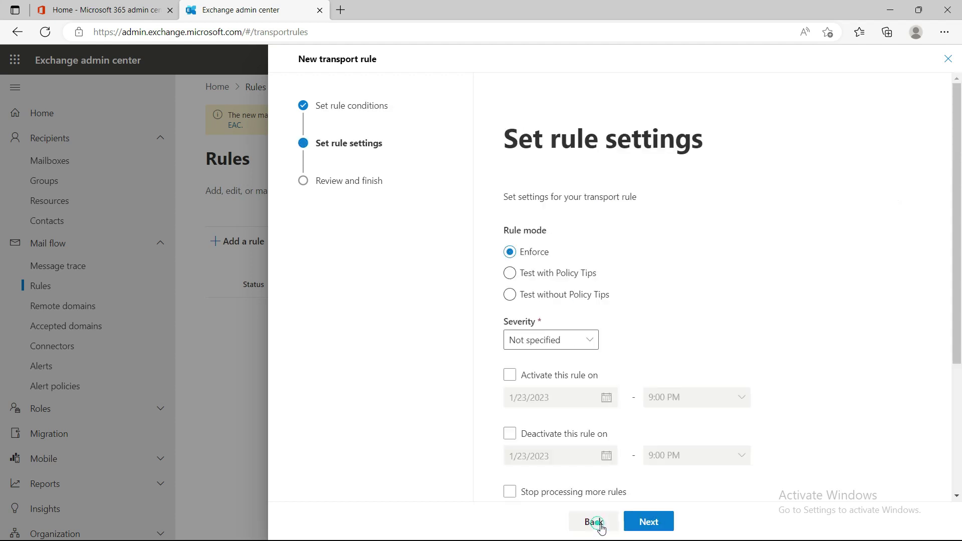
pyautogui.scroll(-4, 651, 451)
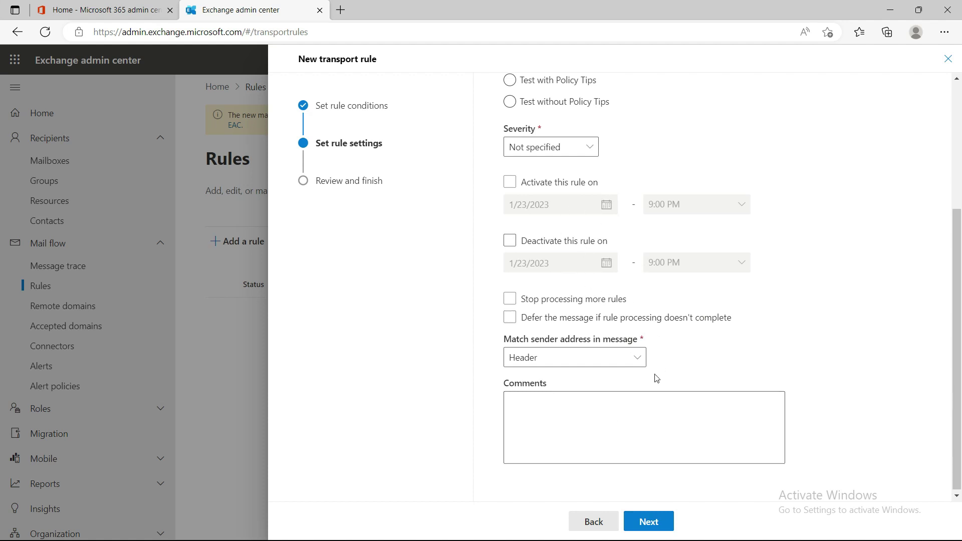
pyautogui.click(648, 522)
pyautogui.click(654, 523)
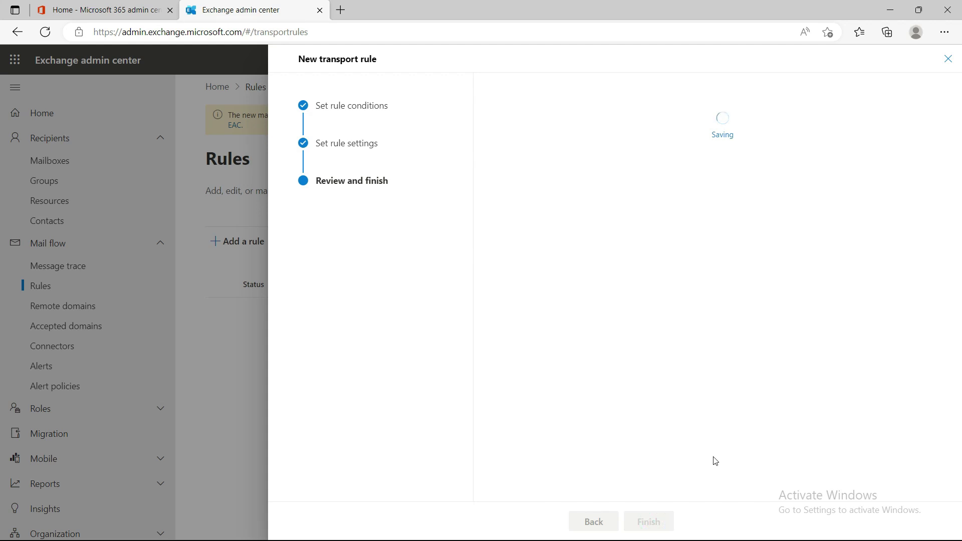
pyautogui.click(593, 521)
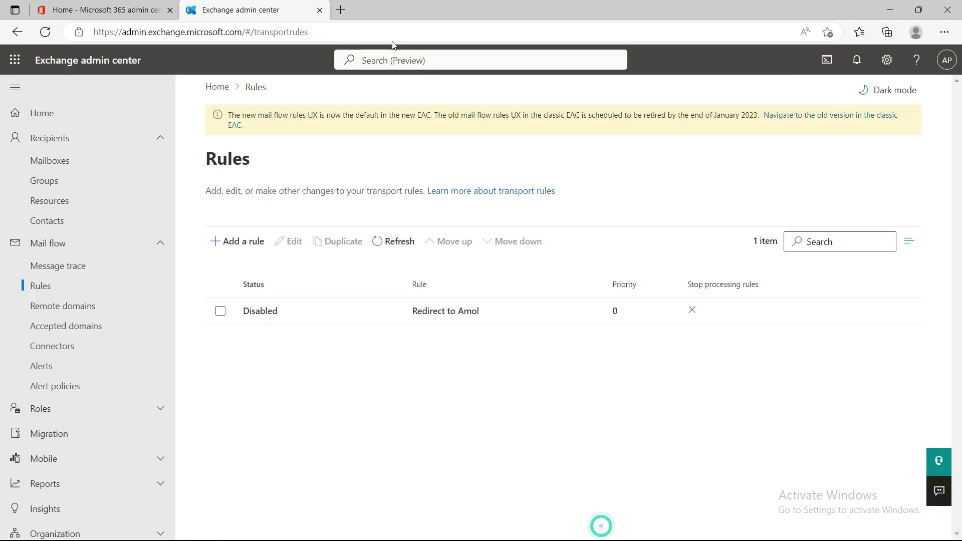
# - Open Outlook.com in a new browser tab
pyautogui.click(343, 7)
pyautogui.write('hot')
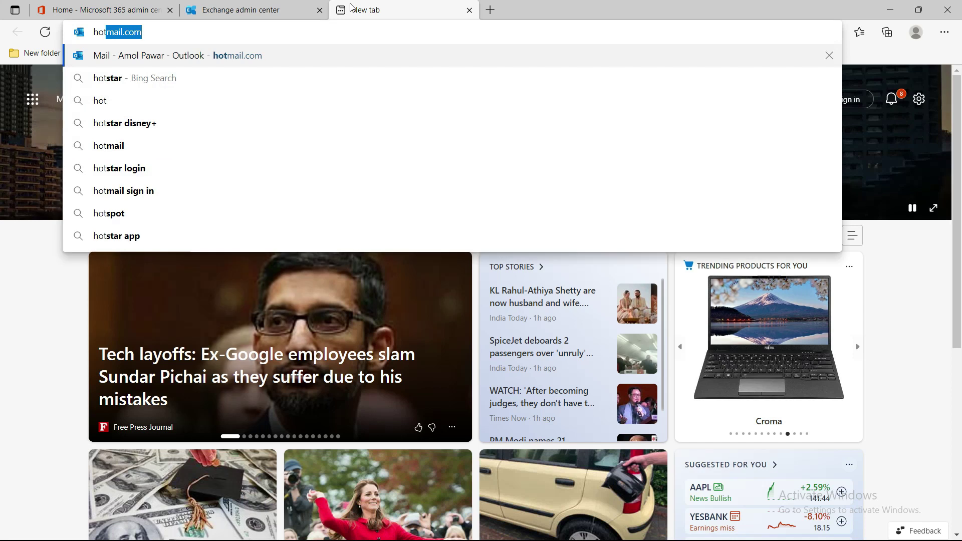
pyautogui.press('Return')
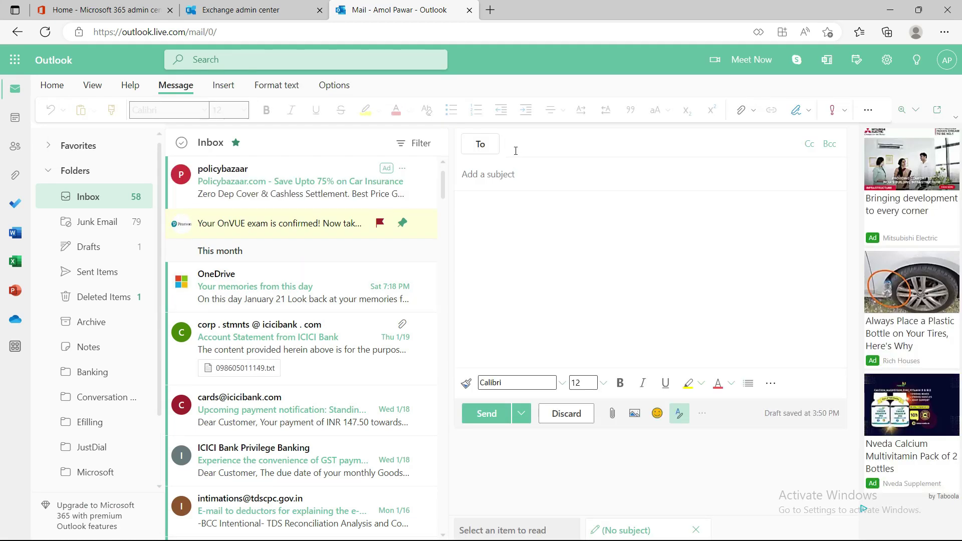
# - Paste the Test2 mailbox address as the recipient, stripping the stray quotes around it
pyautogui.click(523, 146)
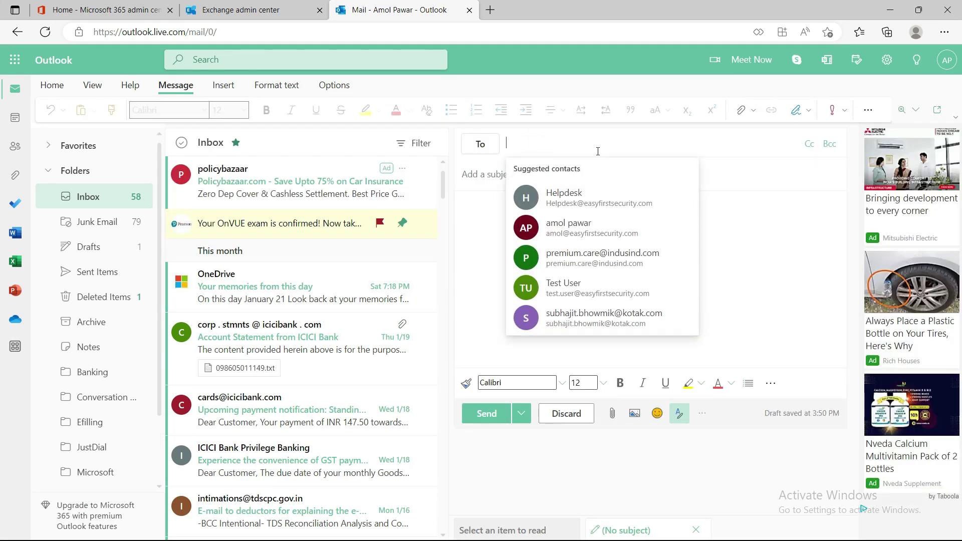
pyautogui.hotkey('ctrl', 'v')
pyautogui.click(542, 253)
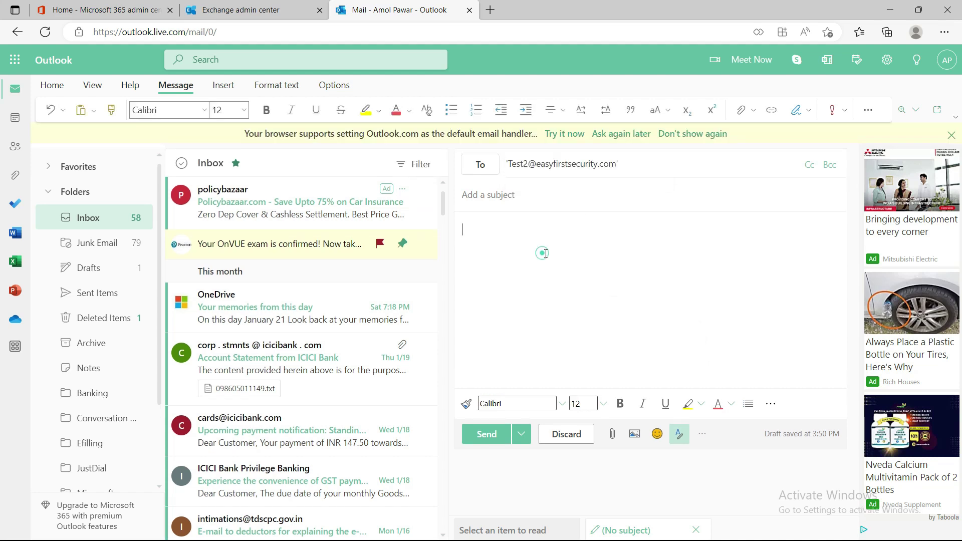
pyautogui.click(512, 166)
pyautogui.press('BackSpace')
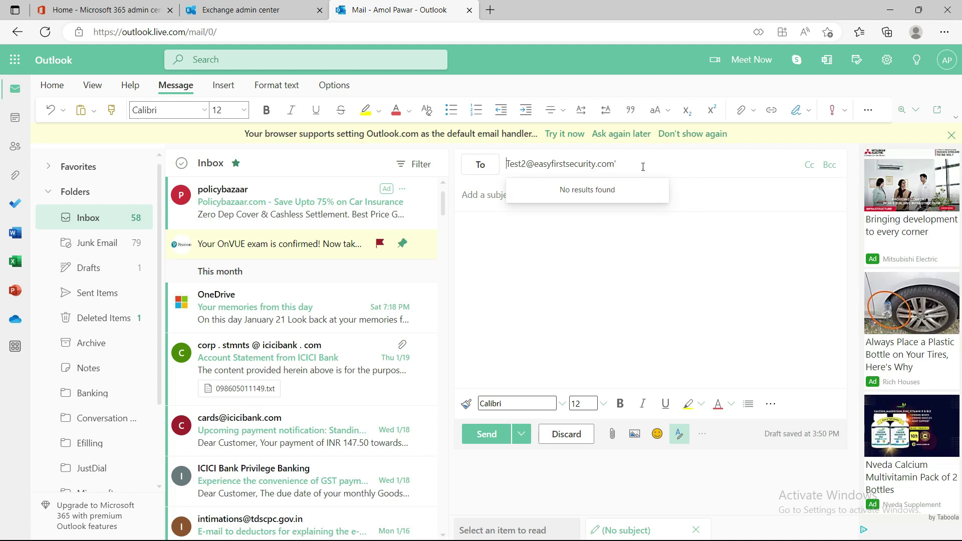
pyautogui.click(643, 167)
pyautogui.press('BackSpace')
pyautogui.click(600, 189)
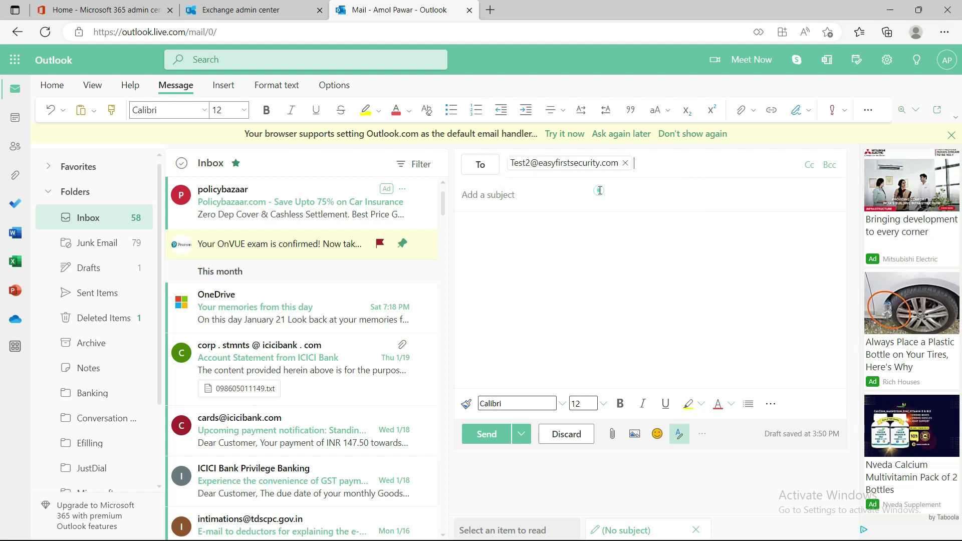
# - Add the subject 'Email from hotmail to Test2' and send the test email
pyautogui.click(508, 195)
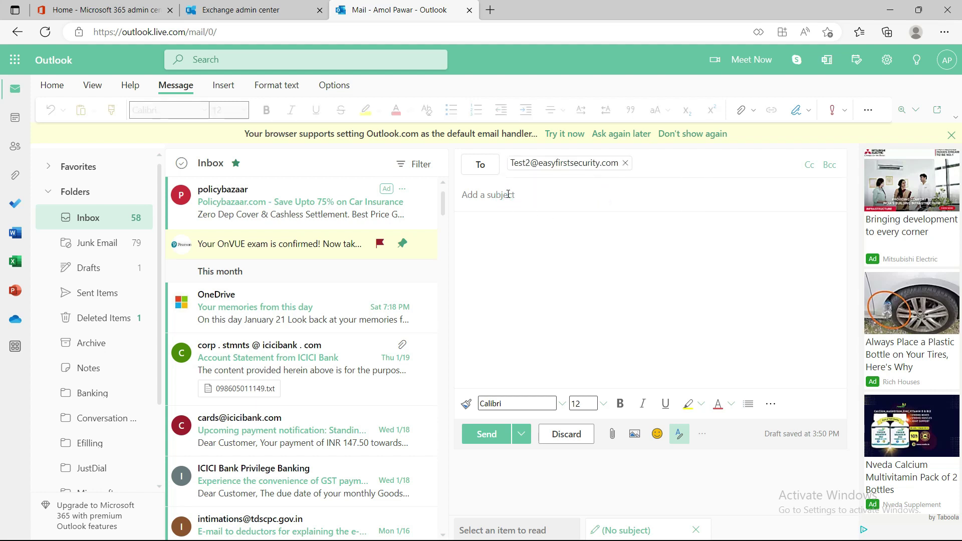
pyautogui.write('Email f')
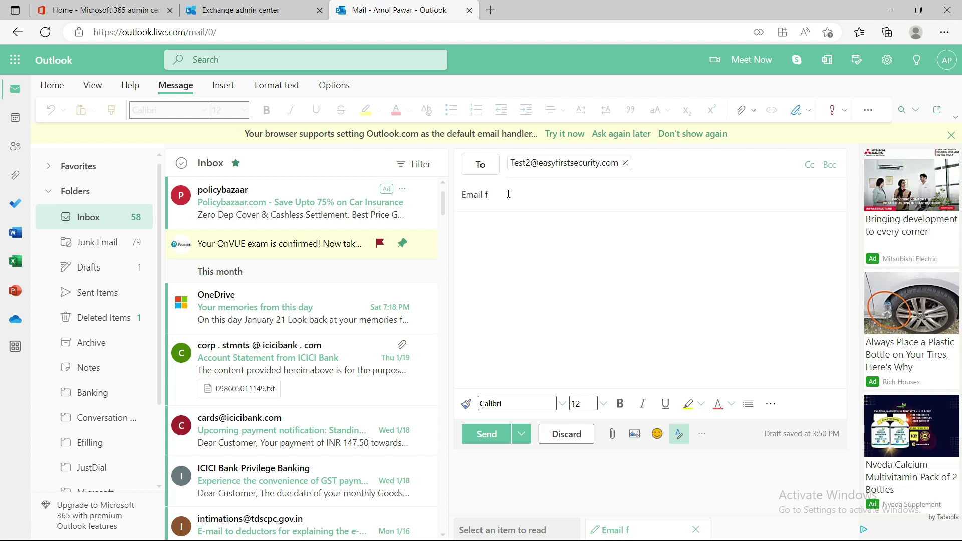
pyautogui.write('rom hotmail to Test')
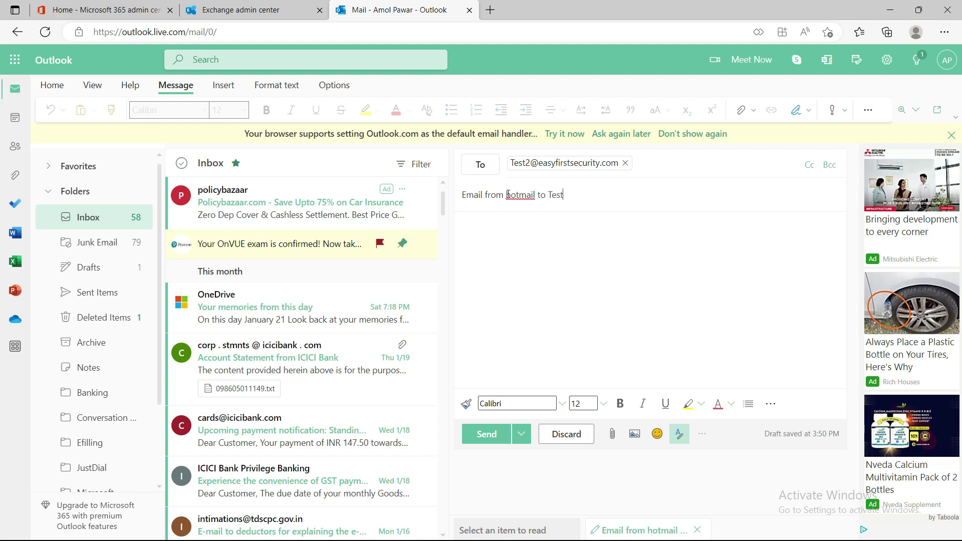
pyautogui.write('2')
pyautogui.click(535, 225)
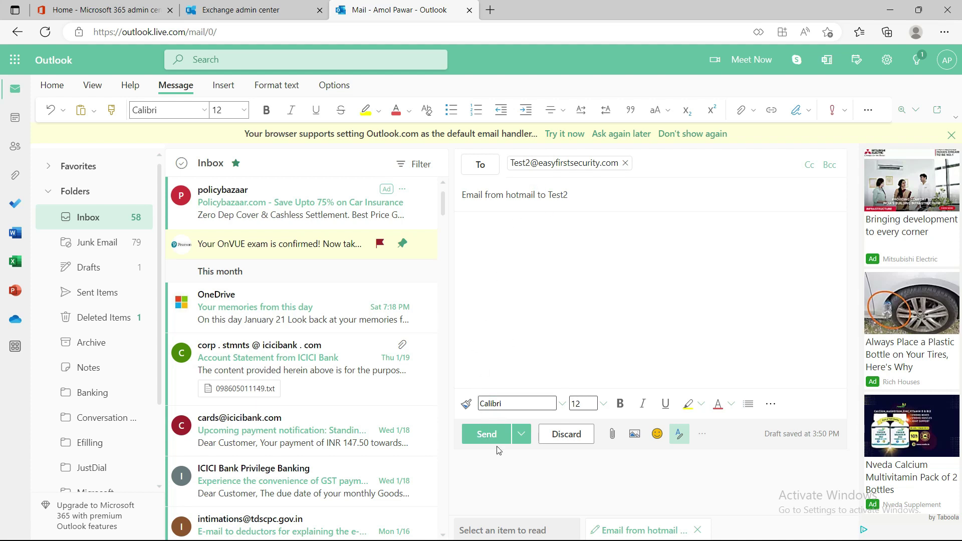
pyautogui.click(485, 434)
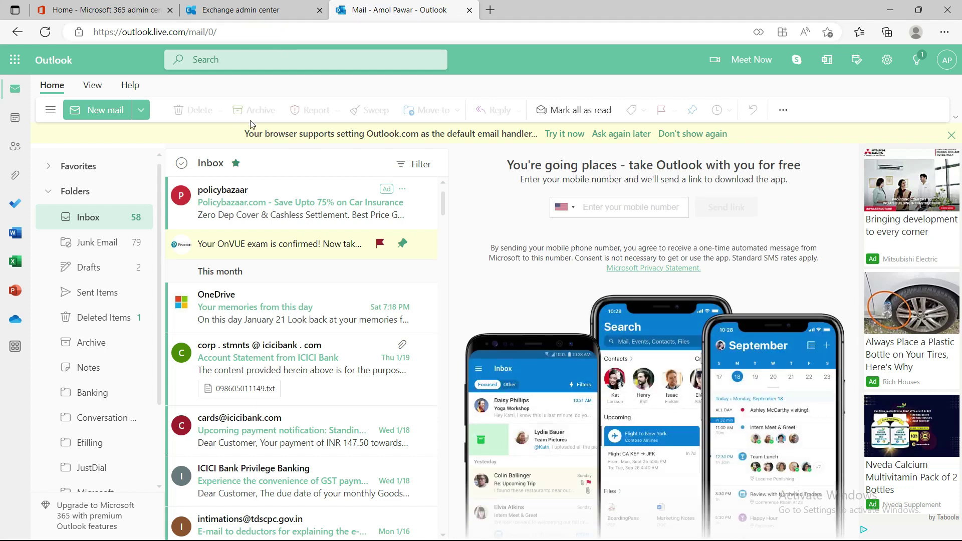
# - Open the received 'Email from hotmail to Test2' message, then return to the Exchange admin center
pyautogui.click(250, 9)
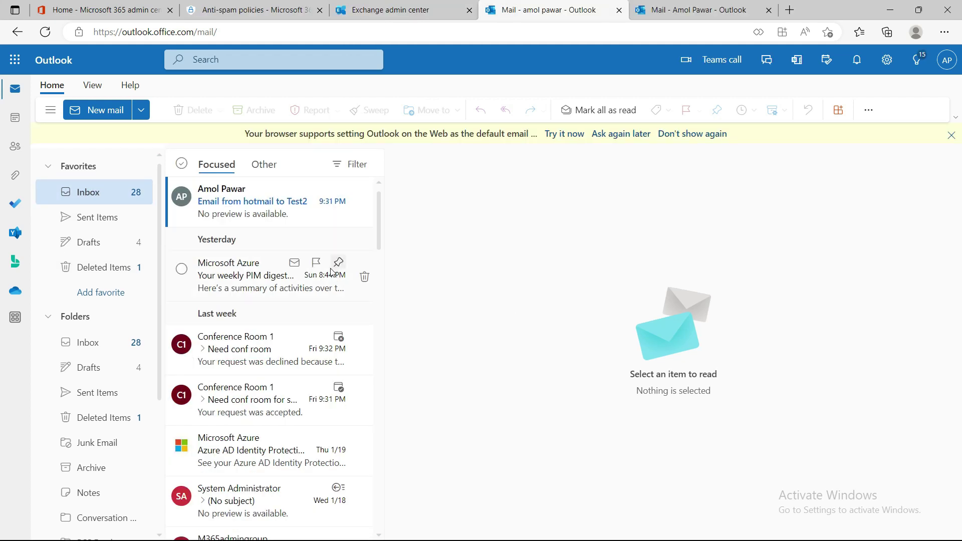
pyautogui.click(242, 211)
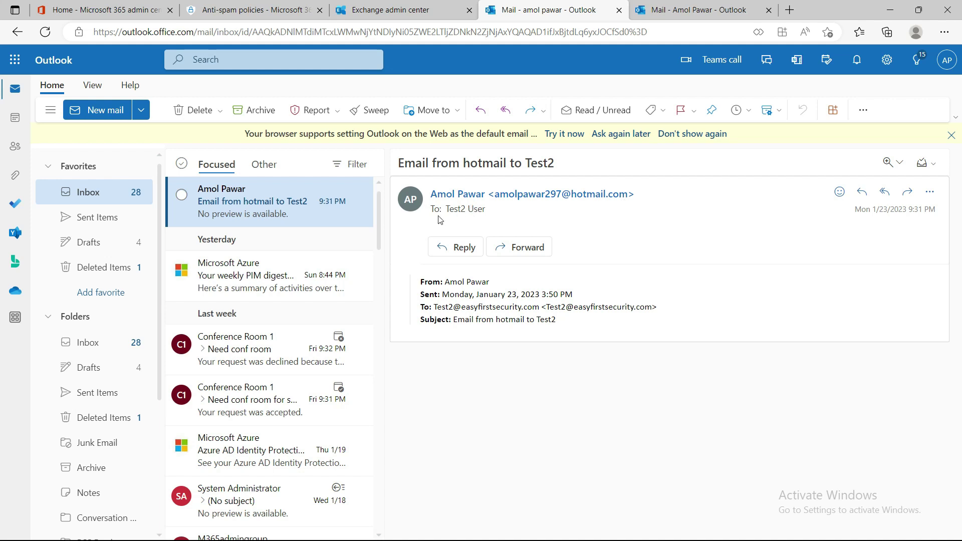
pyautogui.click(416, 7)
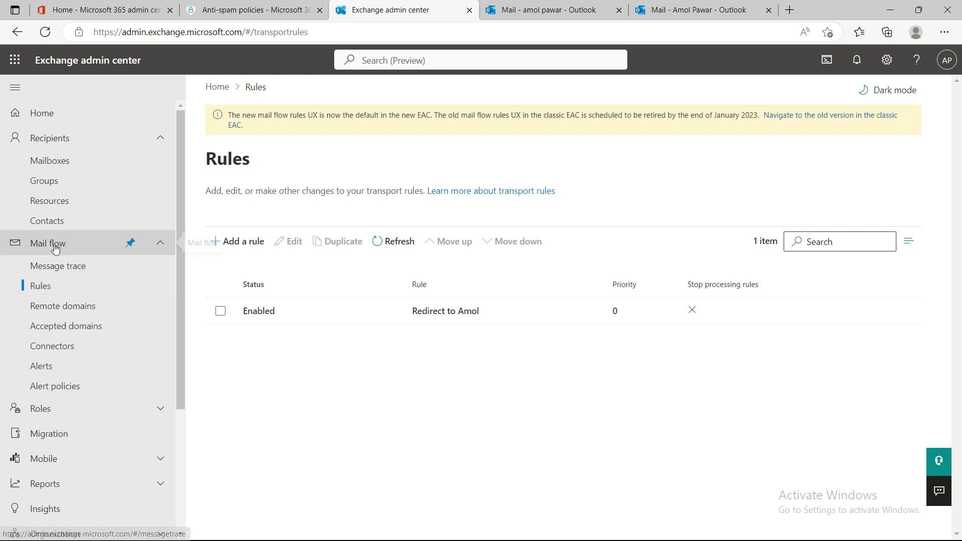
# - Run a message trace for the Hotmail sender's address over the last 6 hours
pyautogui.click(65, 268)
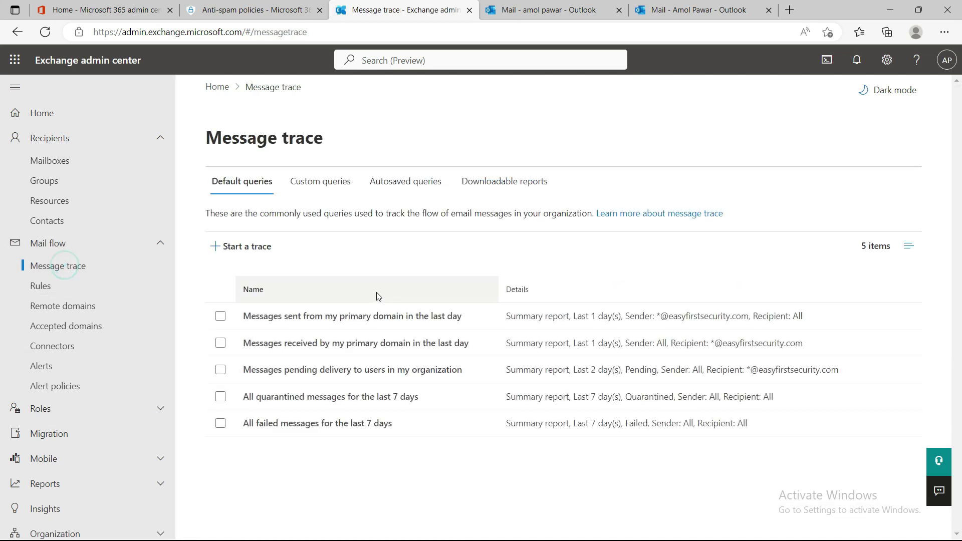
pyautogui.click(245, 248)
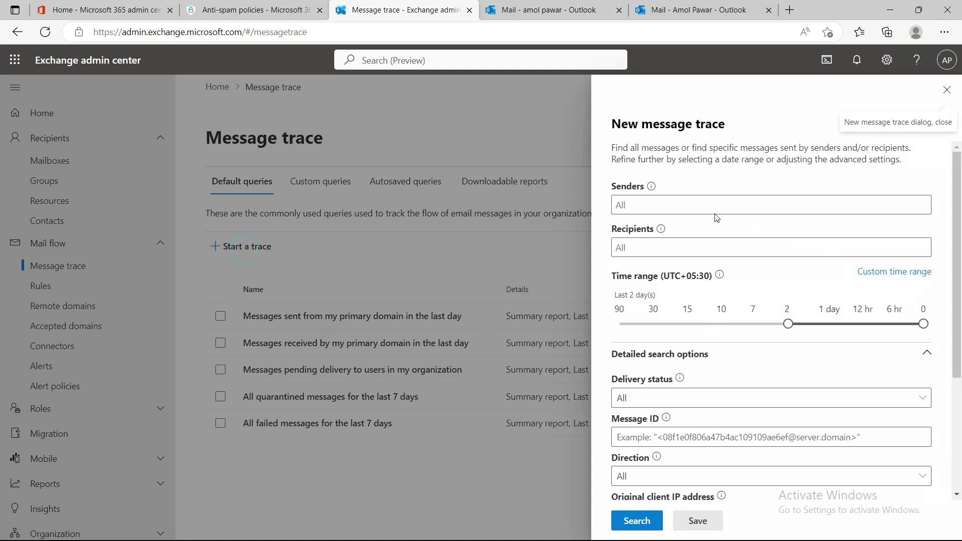
pyautogui.click(654, 207)
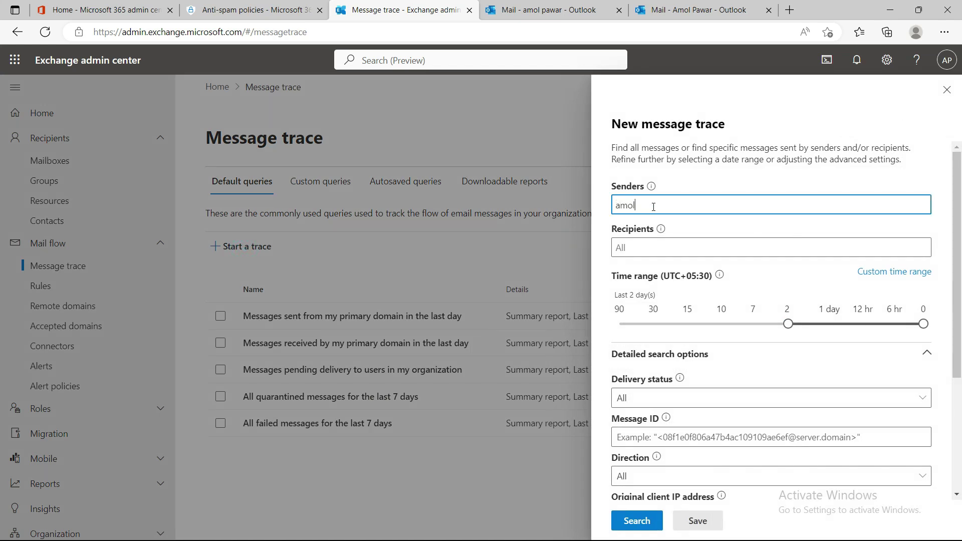
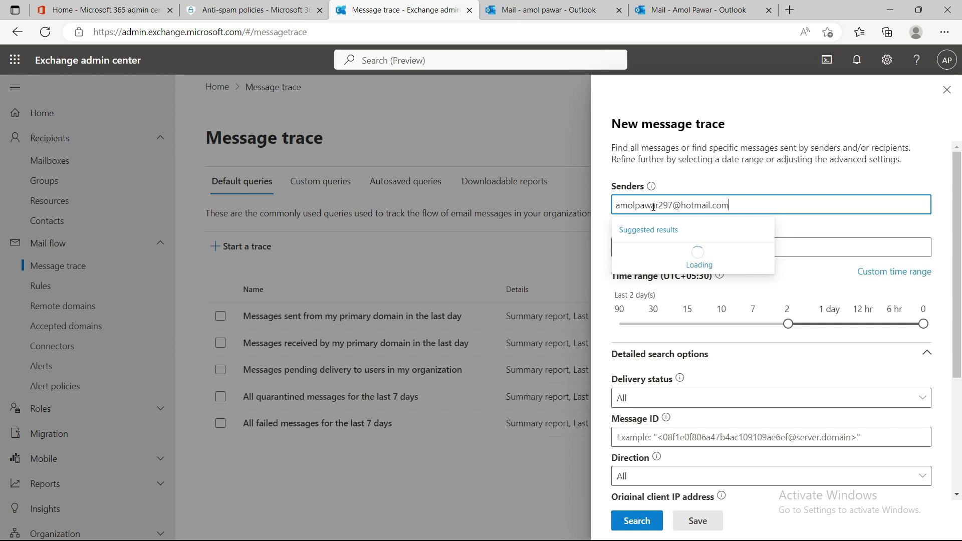
pyautogui.click(701, 255)
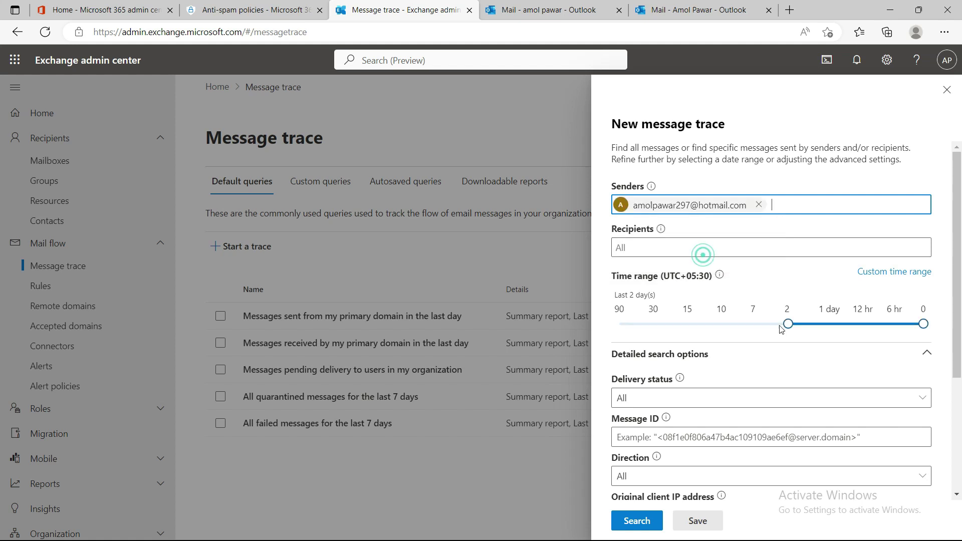
pyautogui.moveTo(788, 324); pyautogui.dragTo(897, 328)
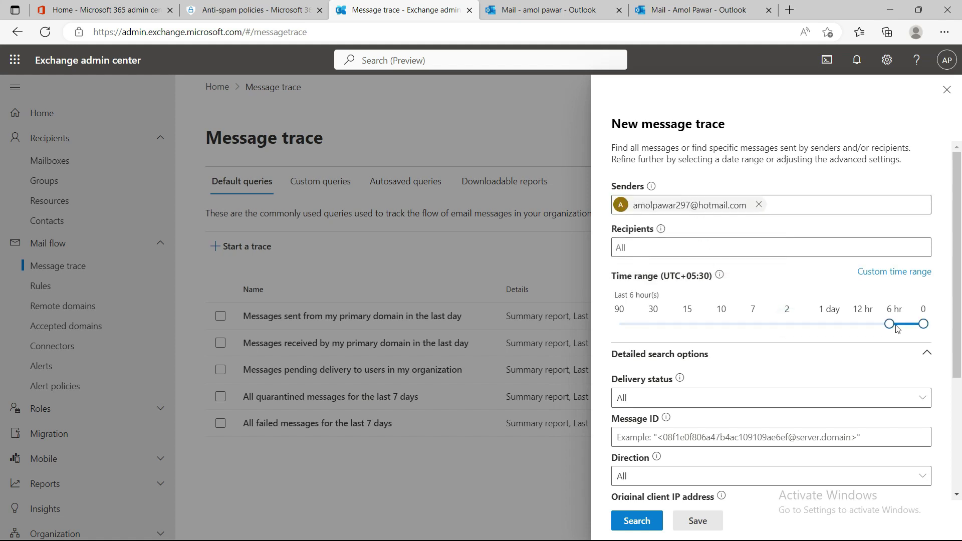
pyautogui.click(637, 521)
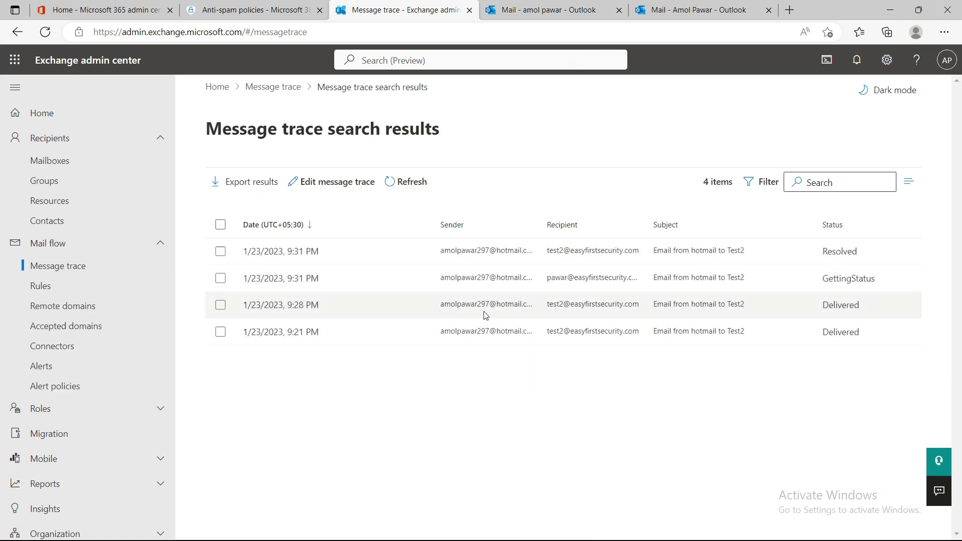
pyautogui.click(295, 253)
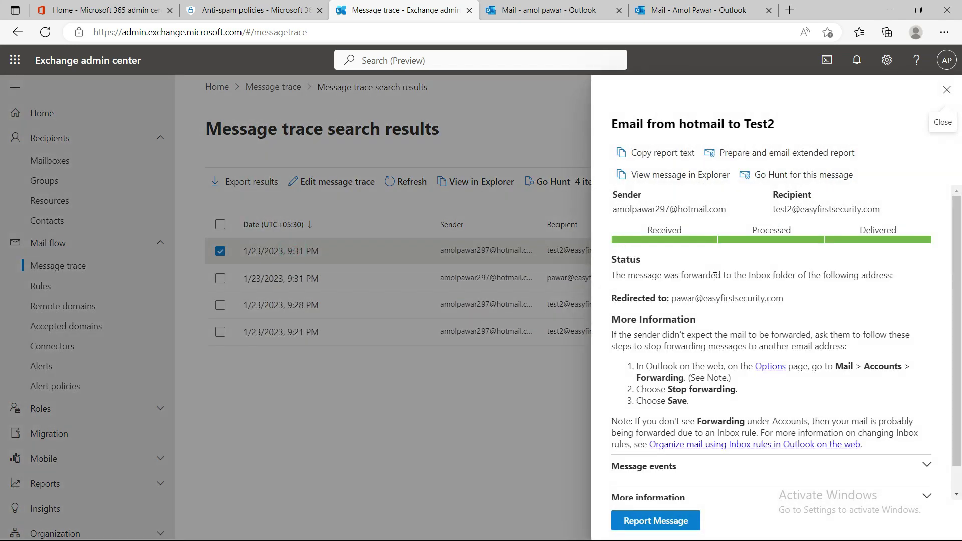
pyautogui.scroll(-1, 745, 333)
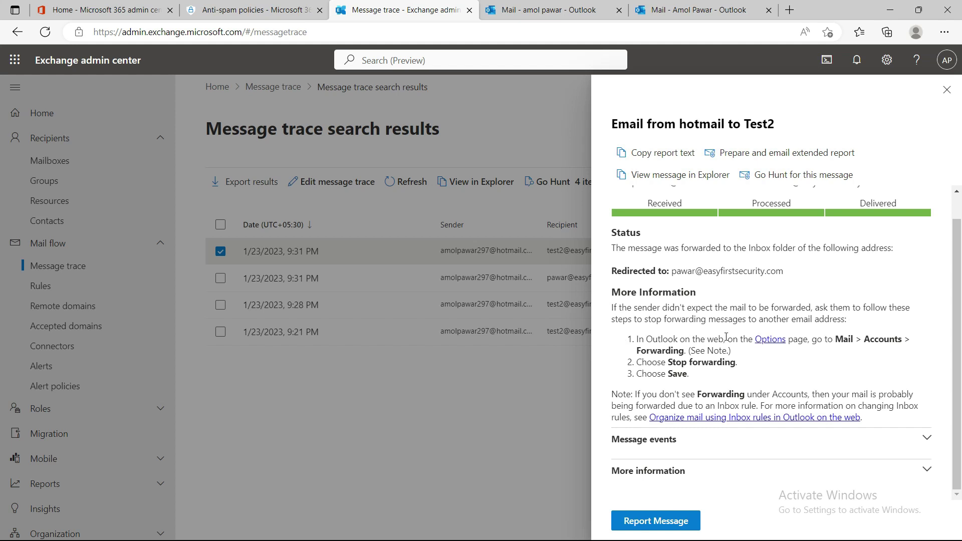
pyautogui.click(927, 438)
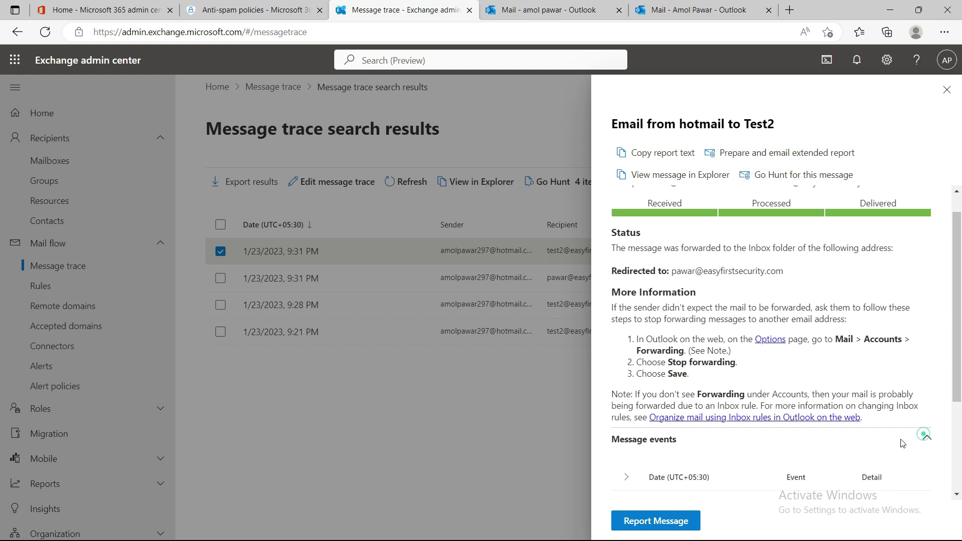
pyautogui.scroll(-3, 685, 369)
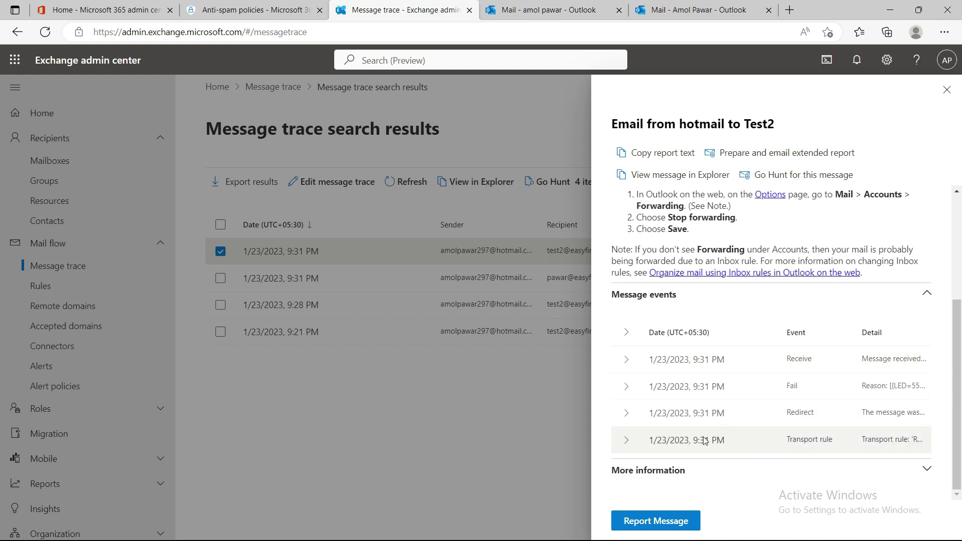
pyautogui.click(634, 418)
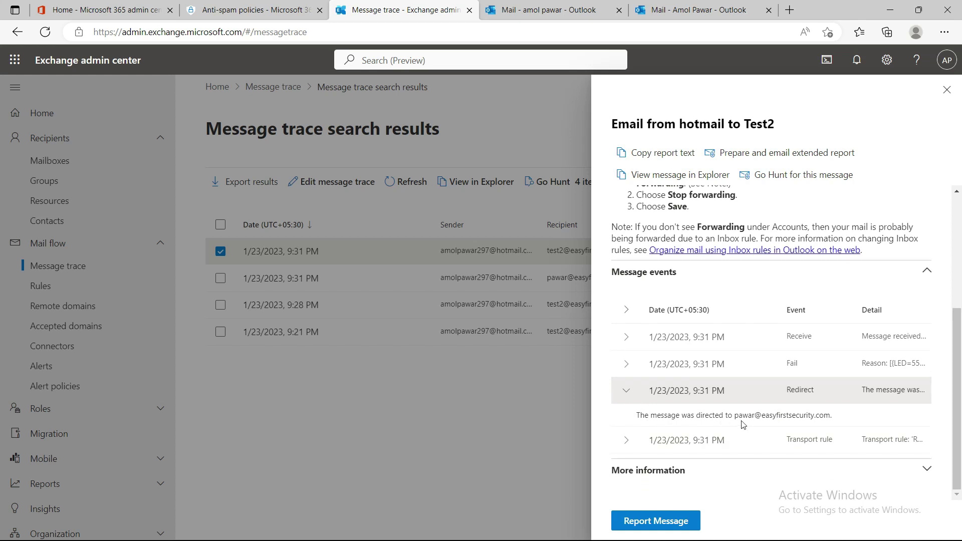
pyautogui.moveTo(737, 419); pyautogui.dragTo(833, 425)
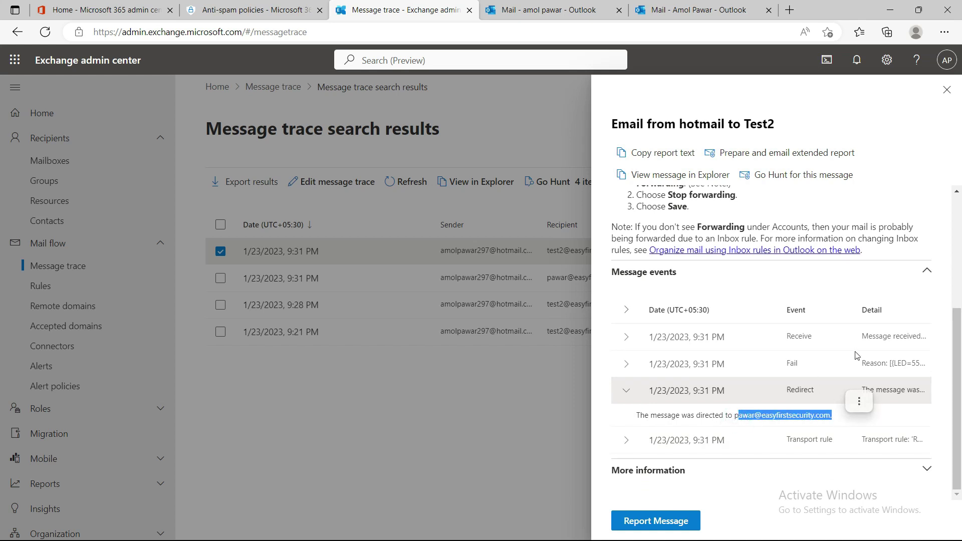
pyautogui.click(627, 441)
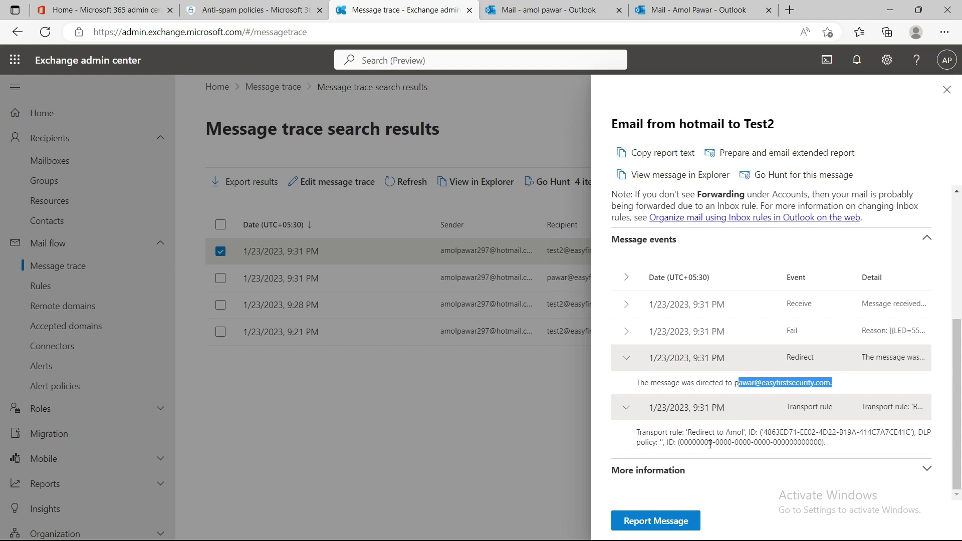
pyautogui.moveTo(640, 432); pyautogui.dragTo(758, 430)
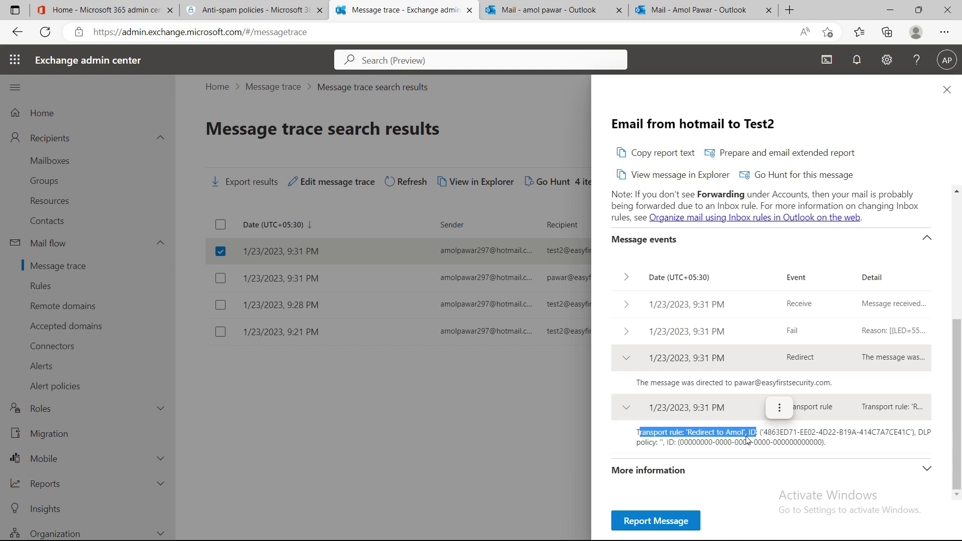
pyautogui.click(690, 436)
pyautogui.moveTo(693, 434); pyautogui.dragTo(751, 437)
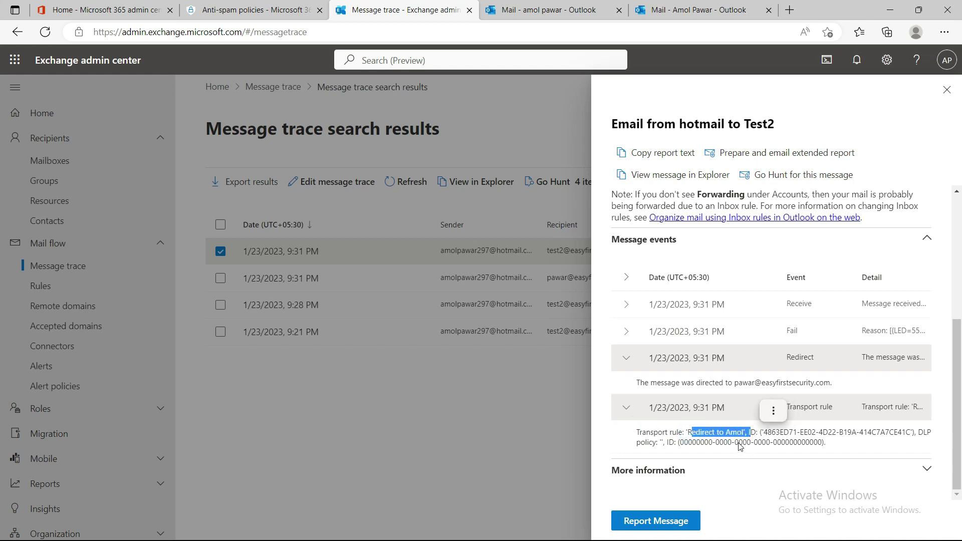
pyautogui.click(947, 90)
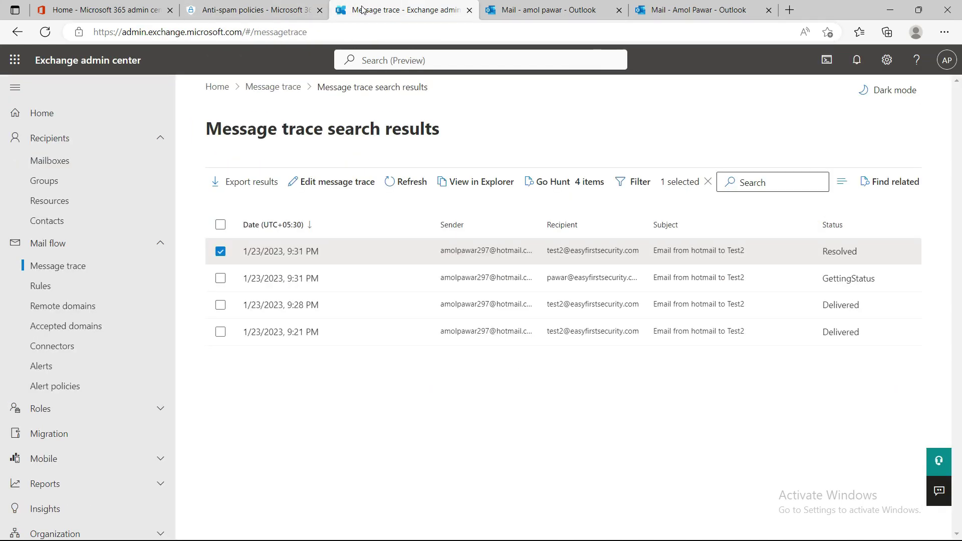
# - Go back to the mail flow Rules list to view the enabled redirect rule
pyautogui.click(41, 285)
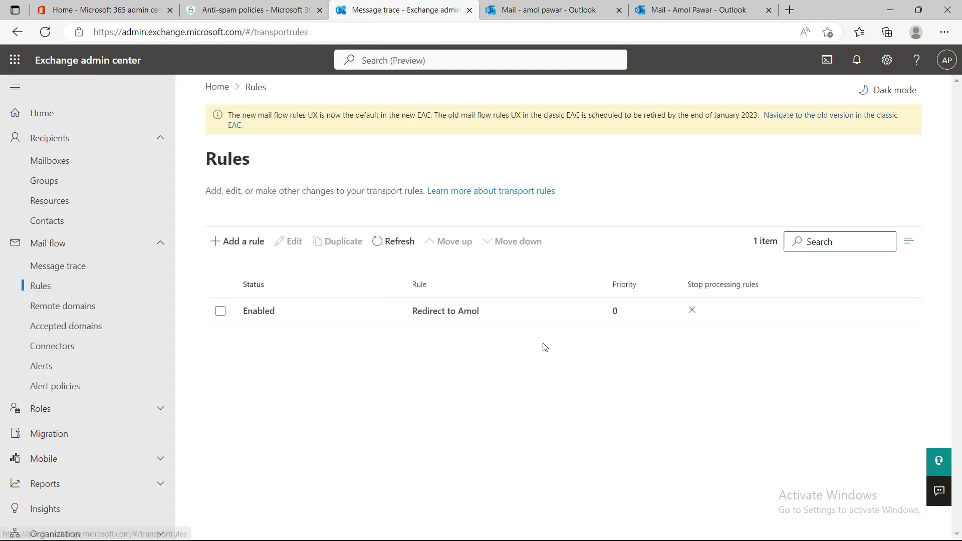
pyautogui.click(275, 417)
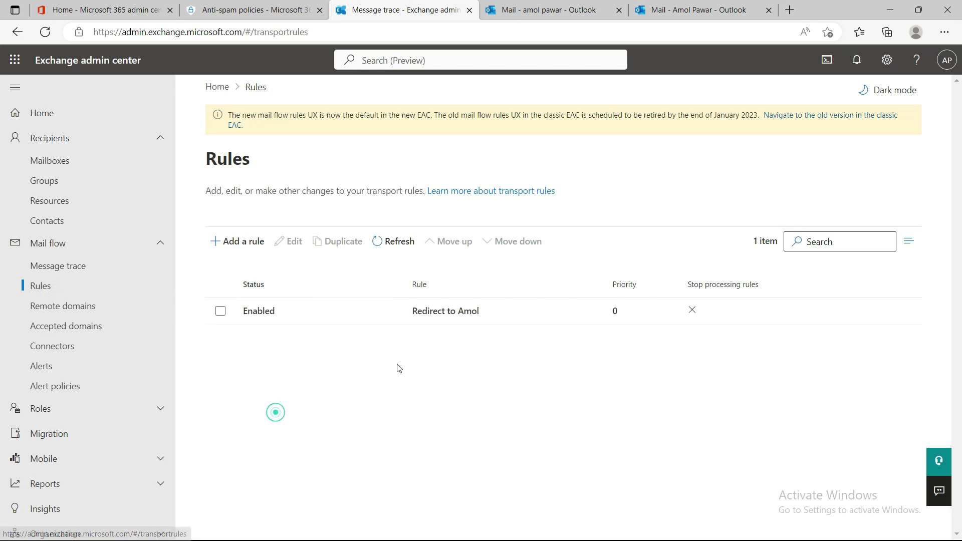